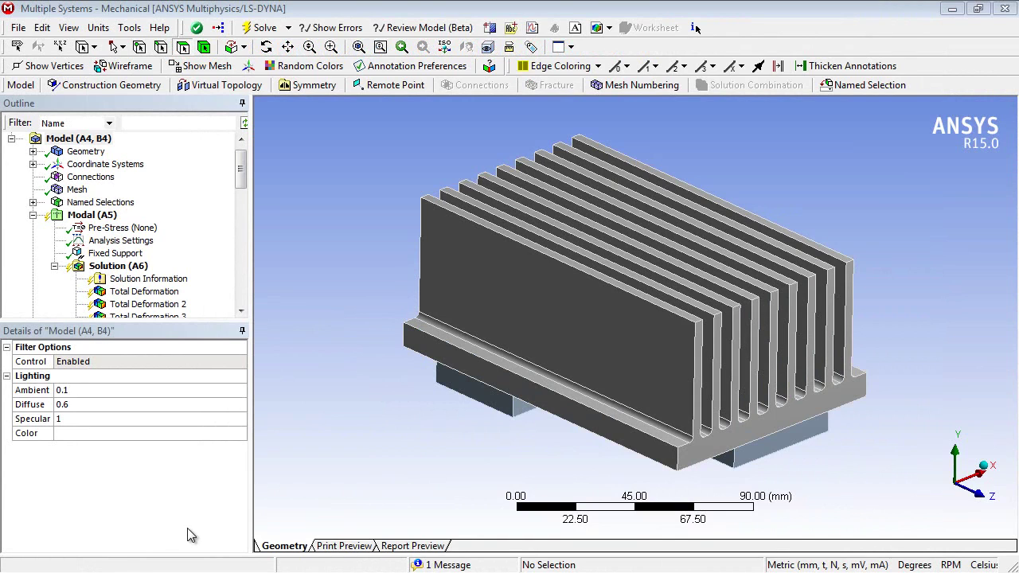
- Review the heatsink and chip bodies and set the modal search range maximum to 3000 Hz
{"action": "left_click", "coordinate": [86, 151]}
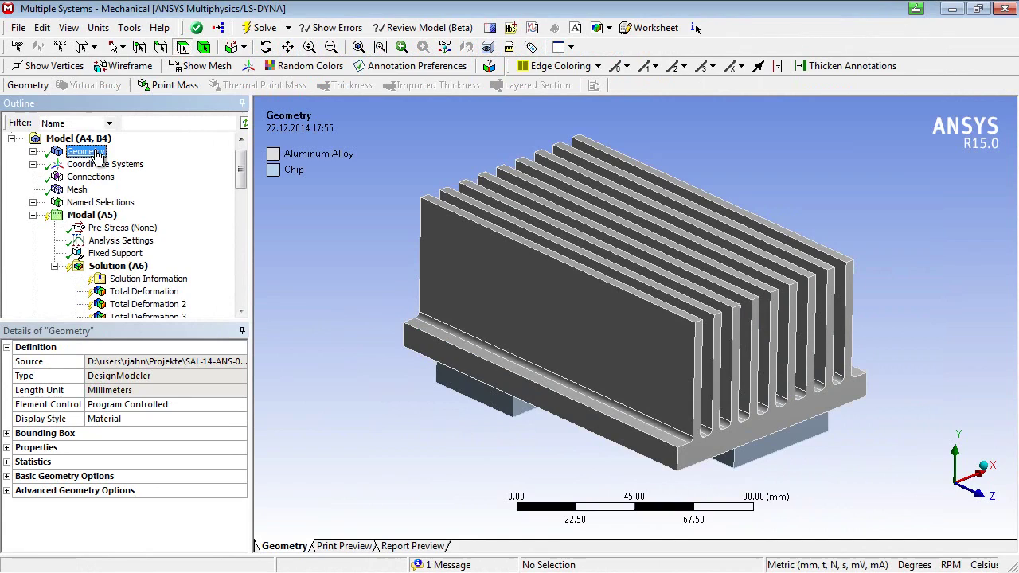
{"action": "mouse_move", "coordinate": [385, 372]}
{"action": "middle_mouse_down"}
{"action": "mouse_move", "coordinate": [375, 297]}
{"action": "mouse_move", "coordinate": [379, 382]}
{"action": "middle_mouse_up"}
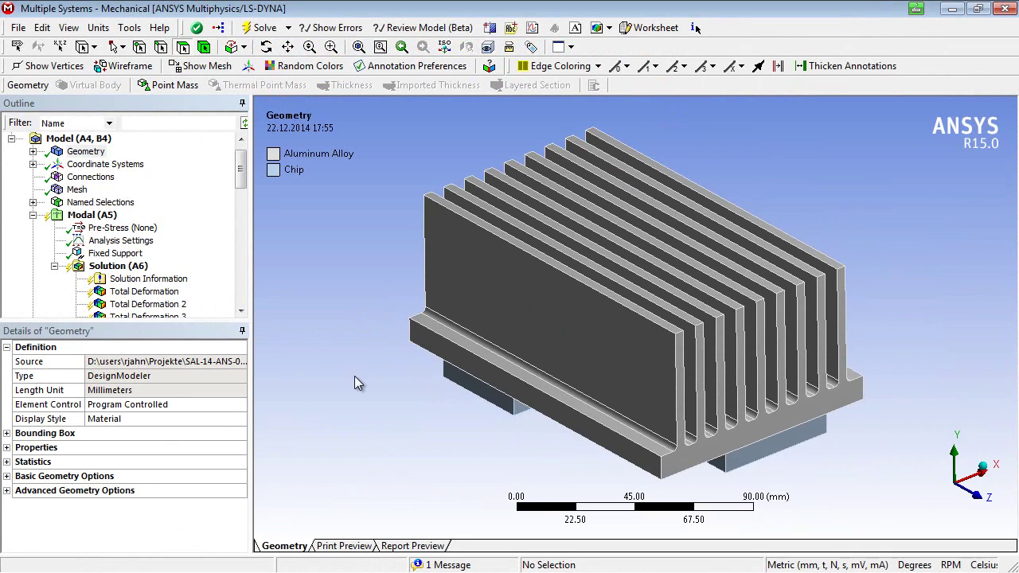
{"action": "left_click", "coordinate": [142, 242]}
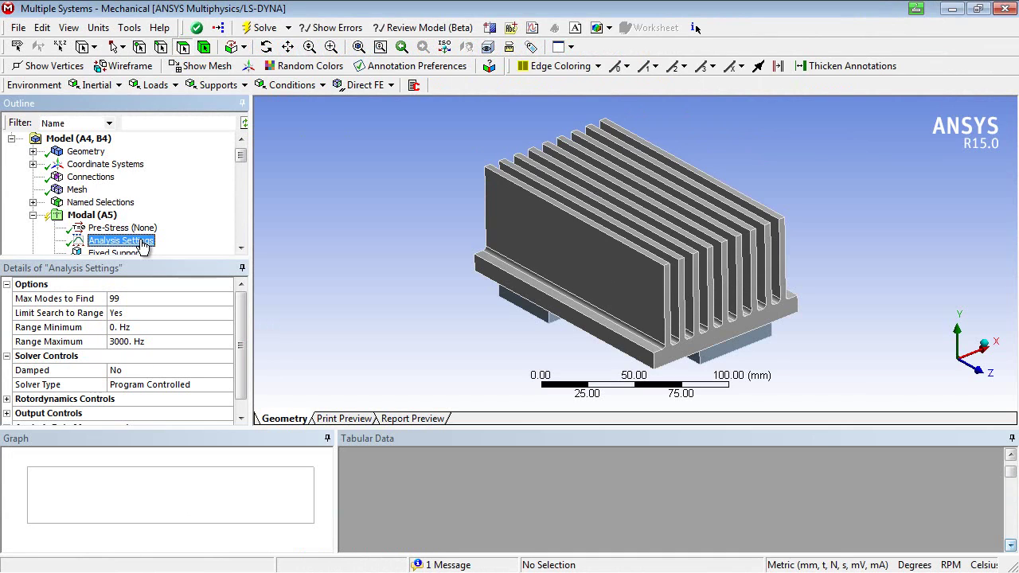
{"action": "left_click", "coordinate": [184, 342]}
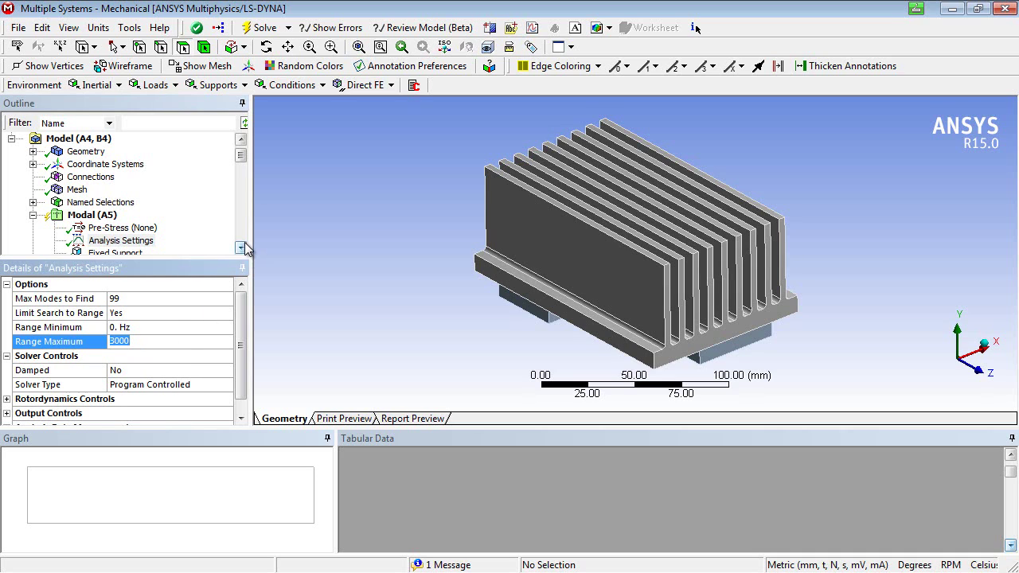
{"action": "left_click", "coordinate": [243, 167]}
- Inspect the fixed support on 8 chip edges from below, then select Solution (A6)
{"action": "scroll", "coordinate": [243, 167], "scroll_direction": "down", "scroll_amount": 2}
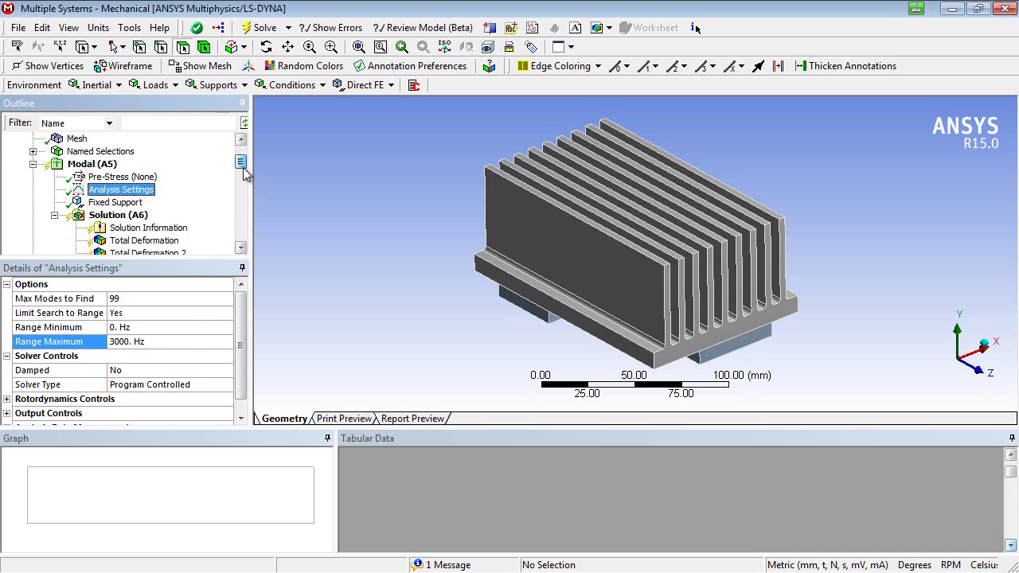
{"action": "left_click", "coordinate": [119, 203]}
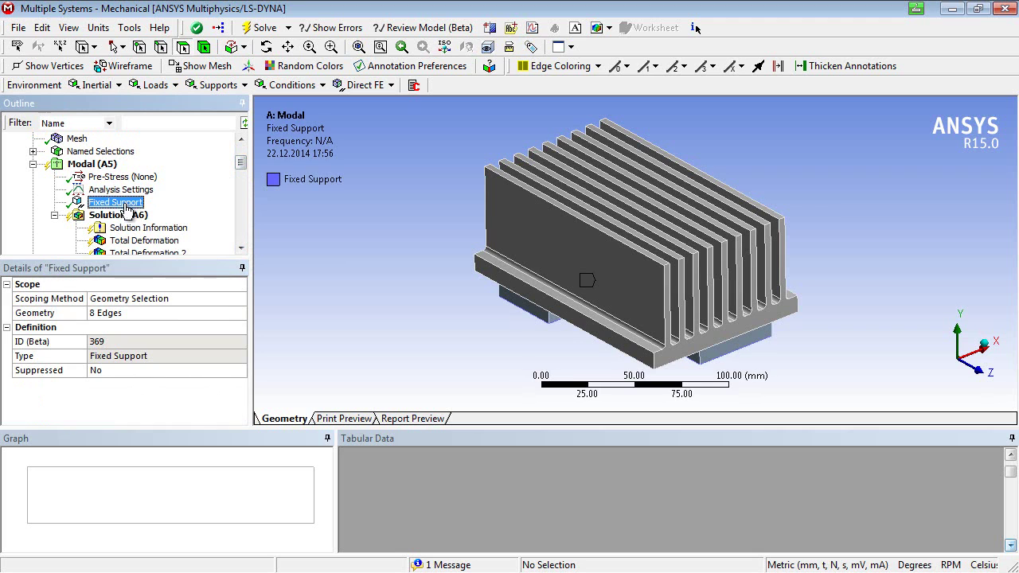
{"action": "middle_click_drag", "start_coordinate": [430, 331], "coordinate": [737, 302]}
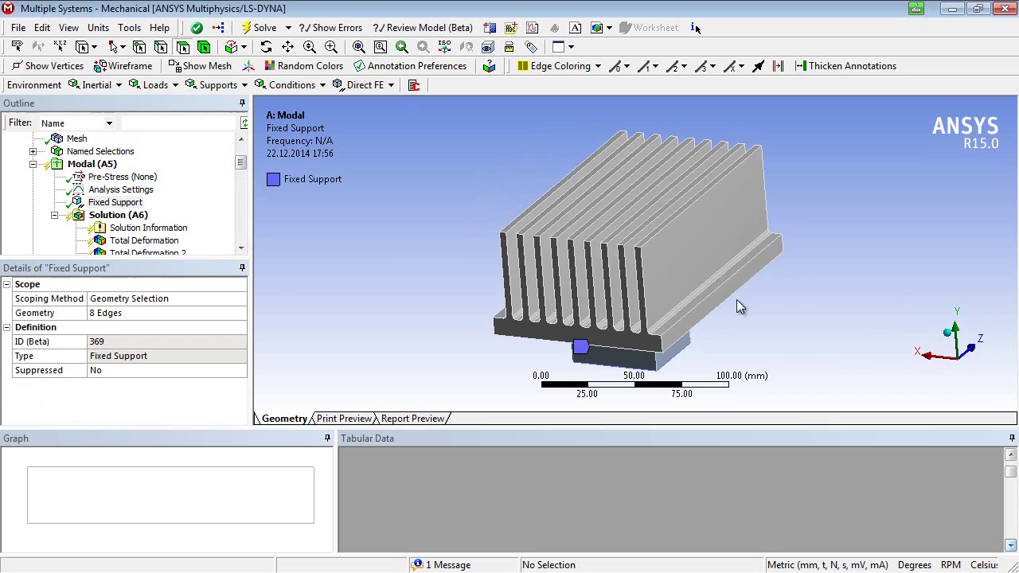
{"action": "left_click", "coordinate": [116, 219]}
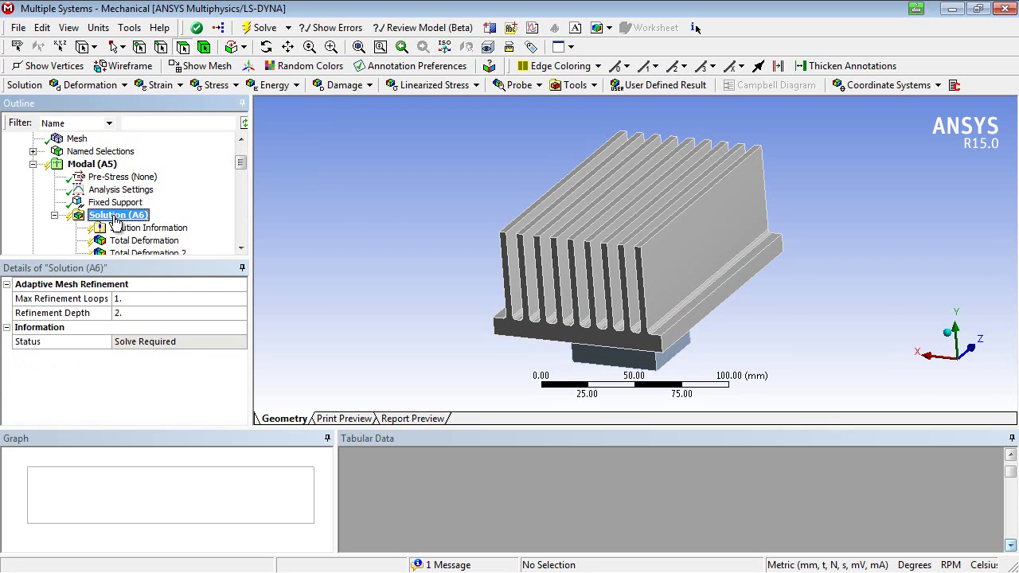
- Solve the modal analysis and animate the first mode shape at 597.04 Hz
{"action": "right_click", "coordinate": [115, 221]}
{"action": "left_click", "coordinate": [162, 249]}
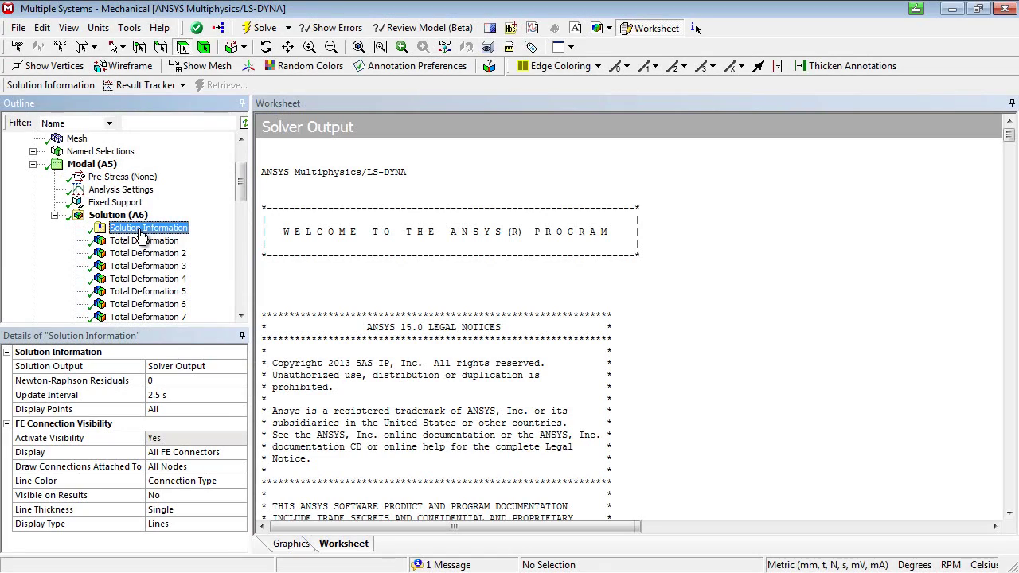
{"action": "left_click", "coordinate": [140, 240]}
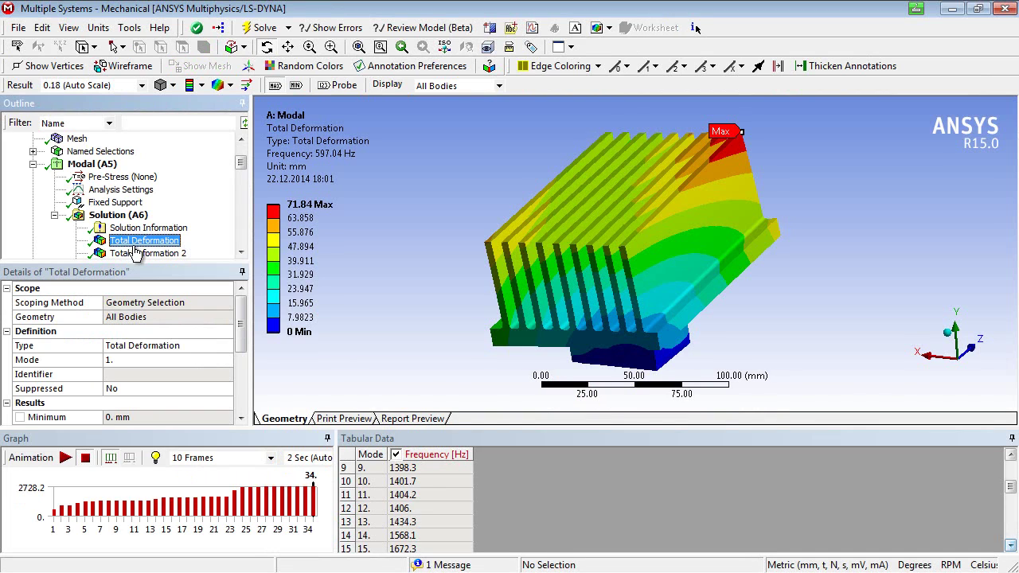
{"action": "middle_click_drag", "start_coordinate": [472, 249], "coordinate": [493, 242]}
{"action": "left_click", "coordinate": [65, 457]}
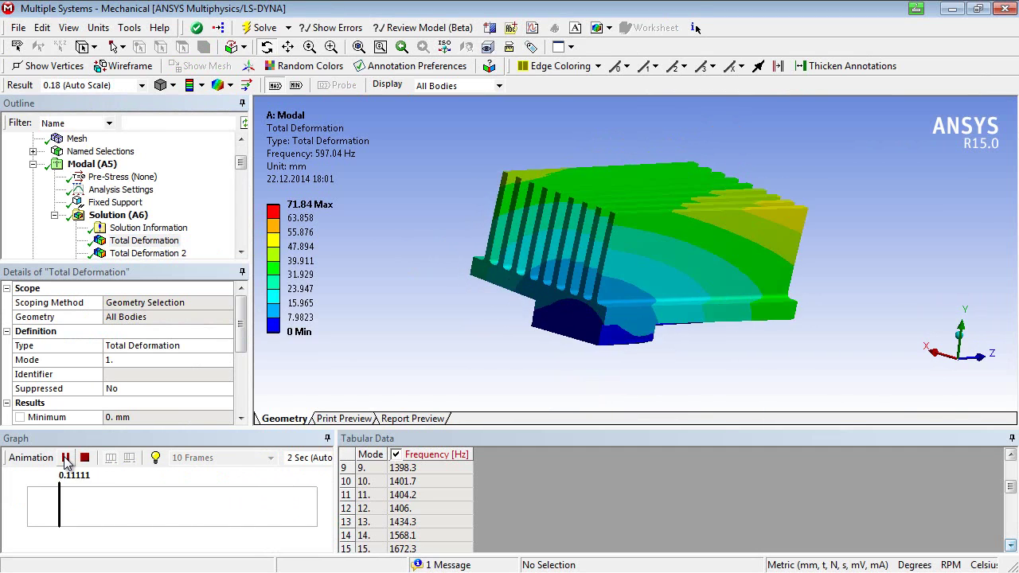
{"action": "left_click", "coordinate": [67, 458]}
- Step through modes 2–5, including mode 3 at 989.61 Hz, animating mode 5 before stopping
{"action": "left_click", "coordinate": [126, 253]}
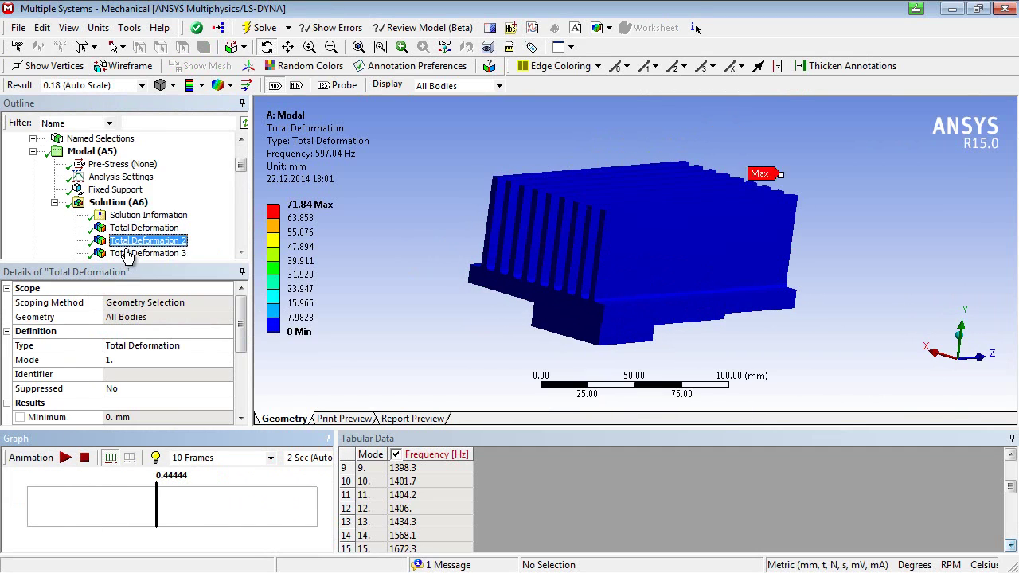
{"action": "scroll", "coordinate": [125, 251], "scroll_direction": "down", "scroll_amount": 2}
{"action": "left_click", "coordinate": [131, 179]}
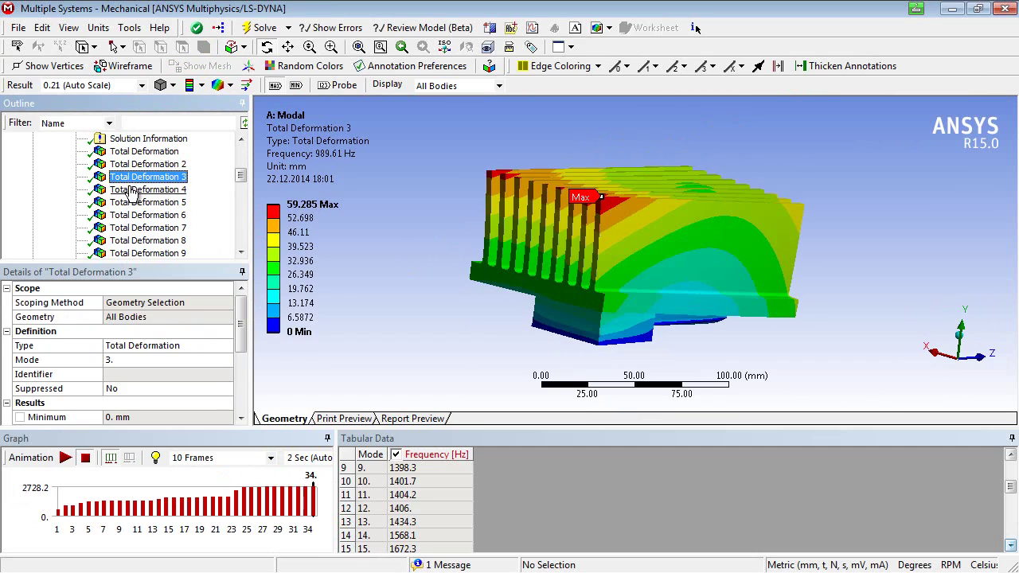
{"action": "left_click", "coordinate": [132, 191]}
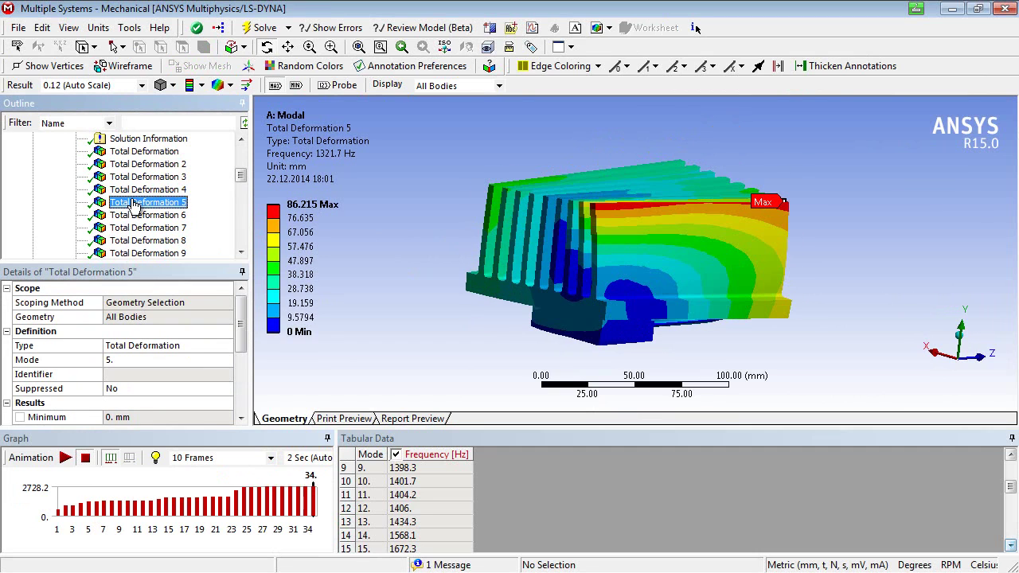
{"action": "left_click", "coordinate": [65, 458]}
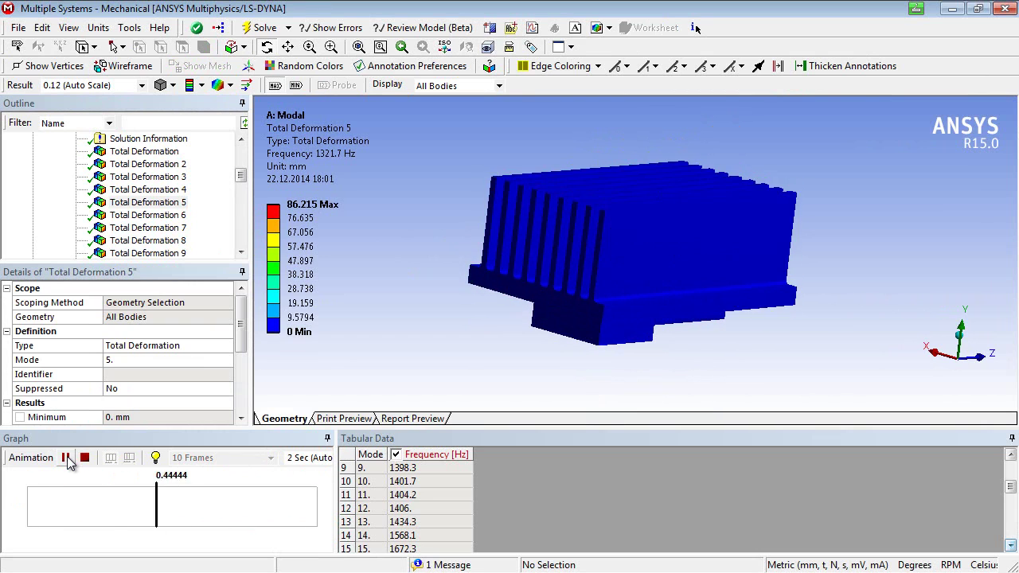
{"action": "left_click", "coordinate": [85, 458]}
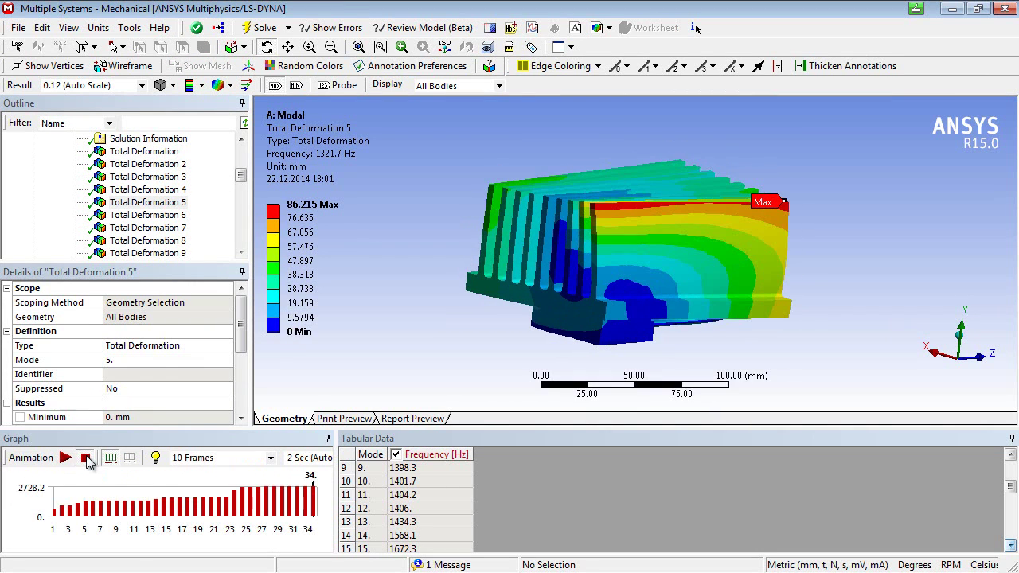
{"action": "left_click_drag", "start_coordinate": [242, 180], "coordinate": [241, 237]}
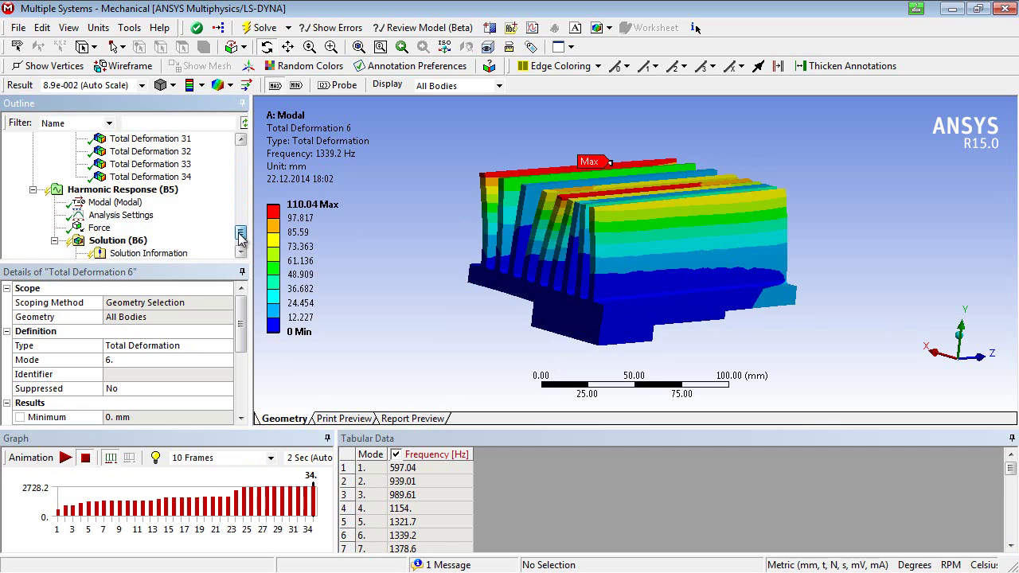
- Inspect the harmonic Force load, then review the 0–1500 Hz, 10-cluster, mode-superposition analysis settings
{"action": "left_click", "coordinate": [102, 230]}
{"action": "left_click_drag", "start_coordinate": [517, 256], "coordinate": [478, 279]}
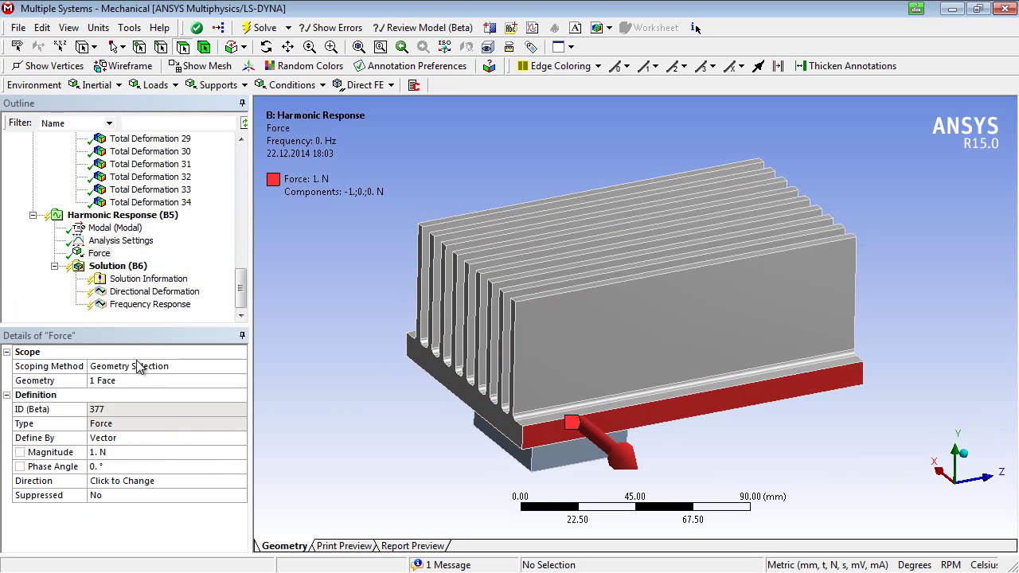
{"action": "left_click", "coordinate": [125, 241]}
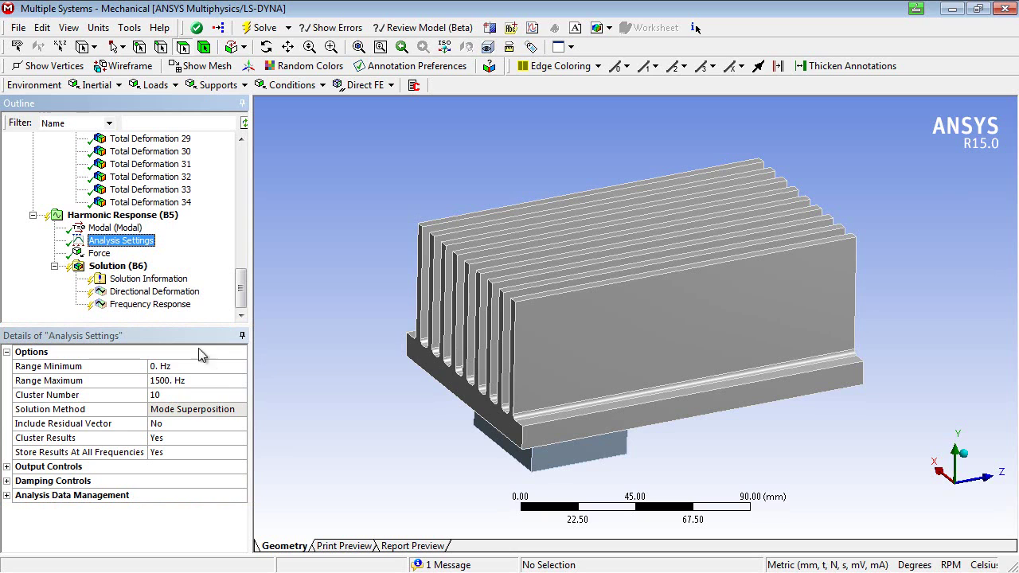
- Solve the harmonic response and read the Frequency Response peak at 596.47 Hz
{"action": "right_click", "coordinate": [138, 268]}
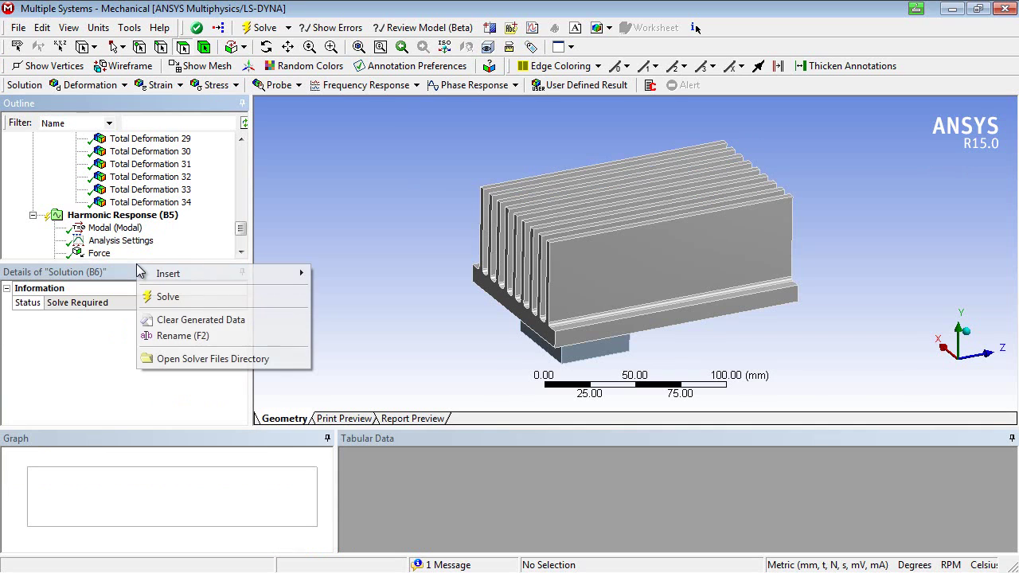
{"action": "left_click", "coordinate": [167, 296]}
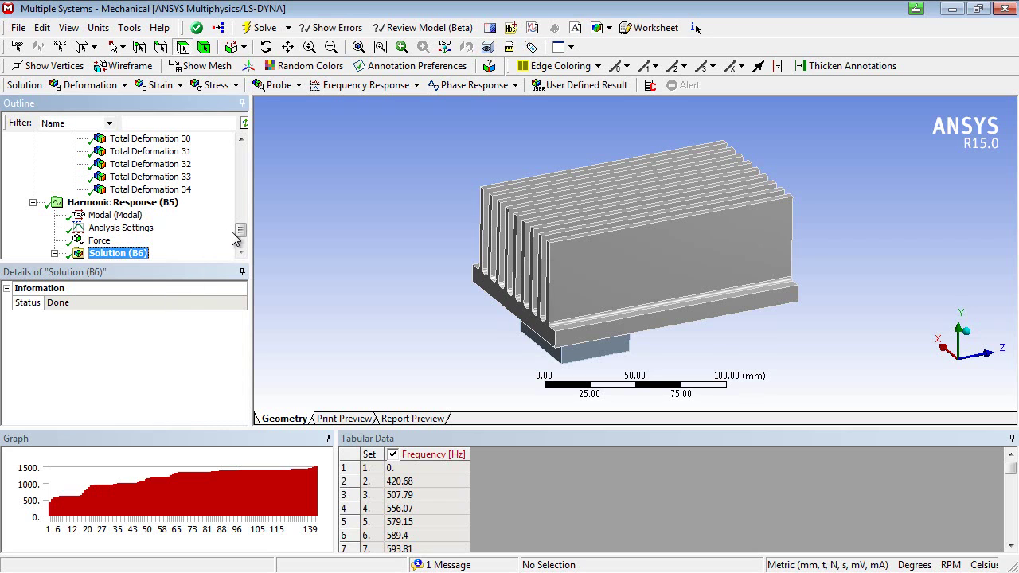
{"action": "left_click_drag", "start_coordinate": [241, 234], "coordinate": [240, 245]}
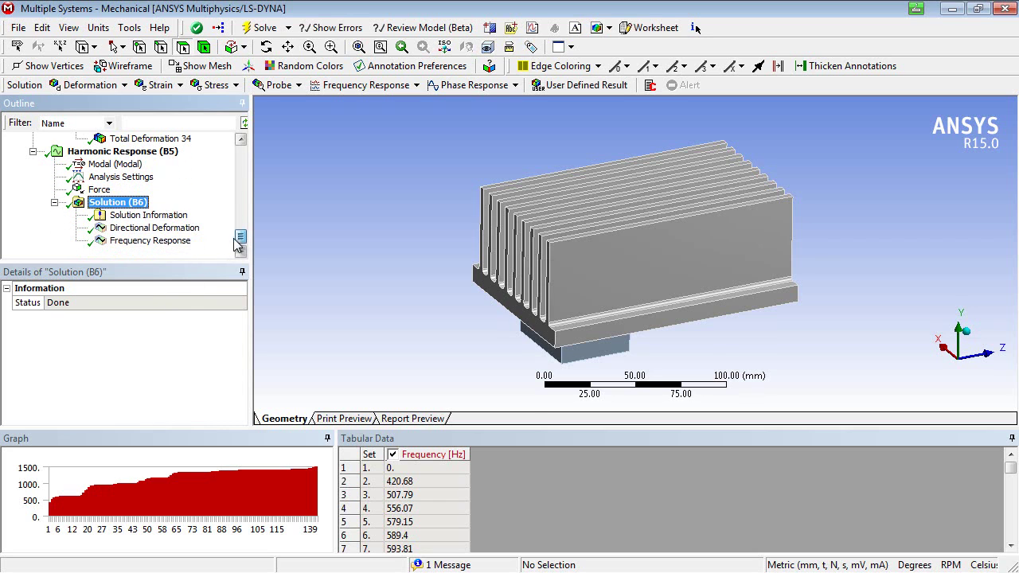
{"action": "left_click", "coordinate": [190, 242]}
{"action": "left_click_drag", "start_coordinate": [230, 428], "coordinate": [228, 352]}
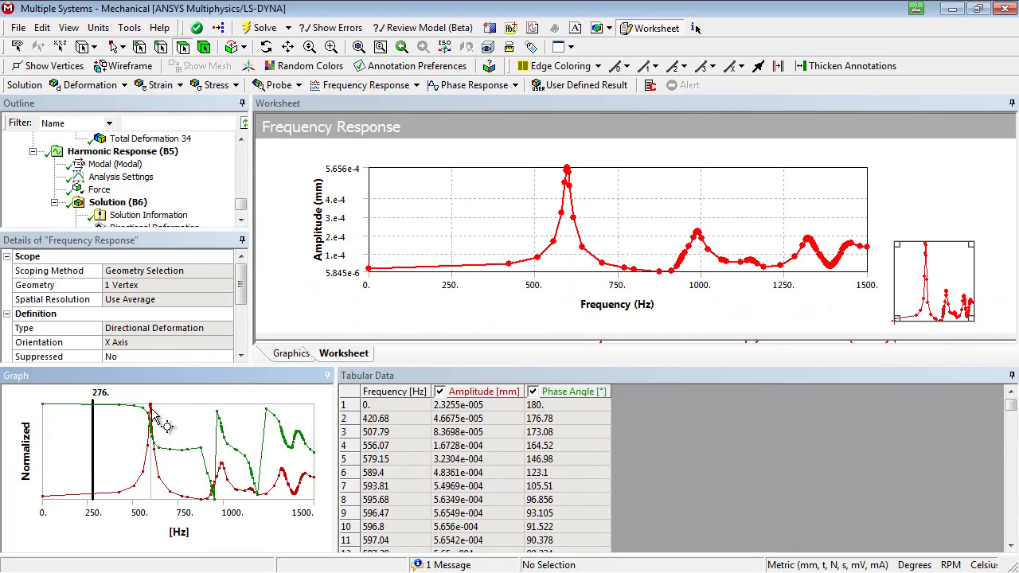
{"action": "left_click", "coordinate": [154, 415]}
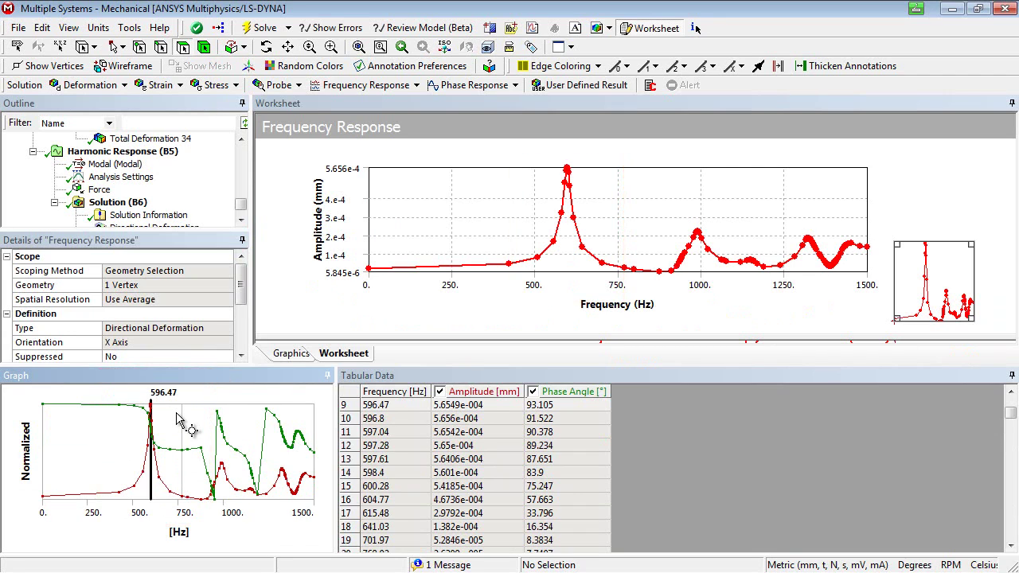
- Animate the X directional deformation at the resonance and rotate to a front view
{"action": "left_click", "coordinate": [240, 220]}
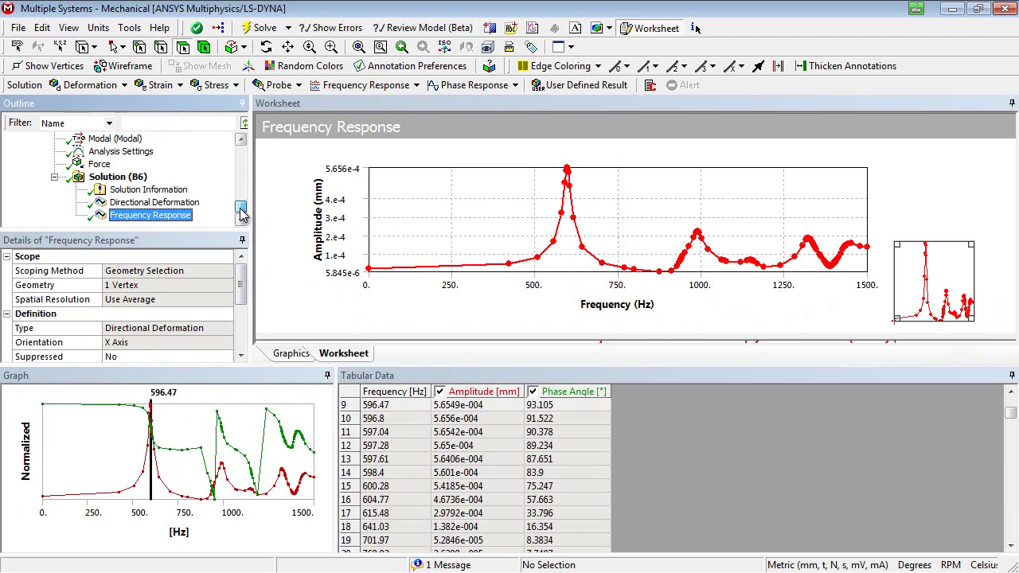
{"action": "left_click", "coordinate": [174, 205]}
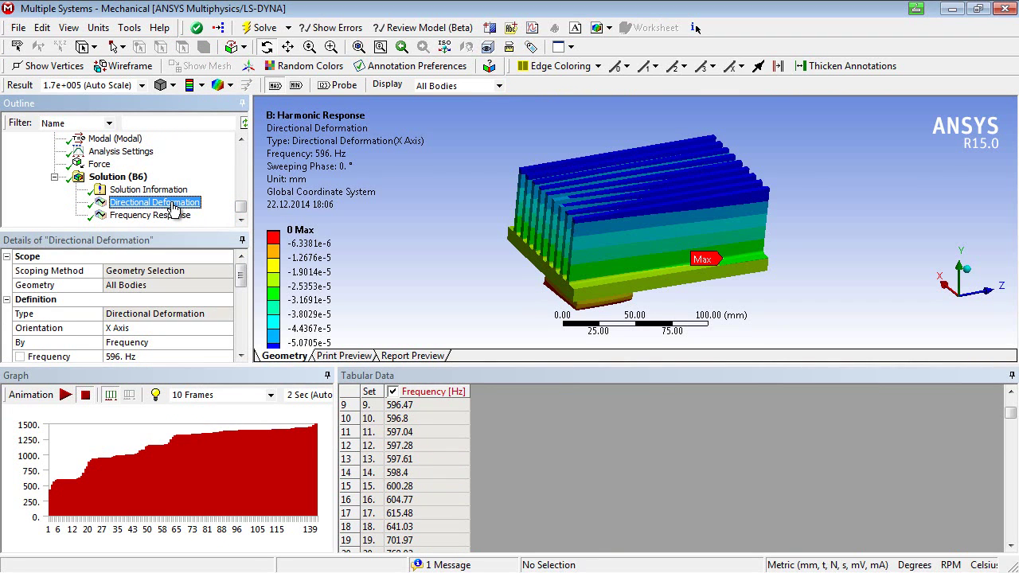
{"action": "left_click", "coordinate": [67, 396]}
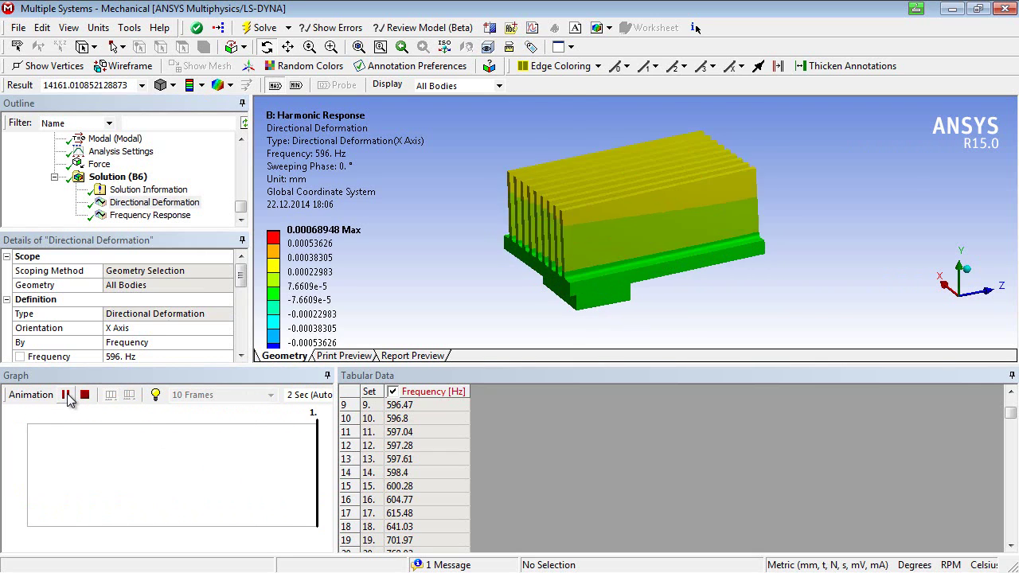
{"action": "left_click_drag", "start_coordinate": [526, 305], "coordinate": [343, 274]}
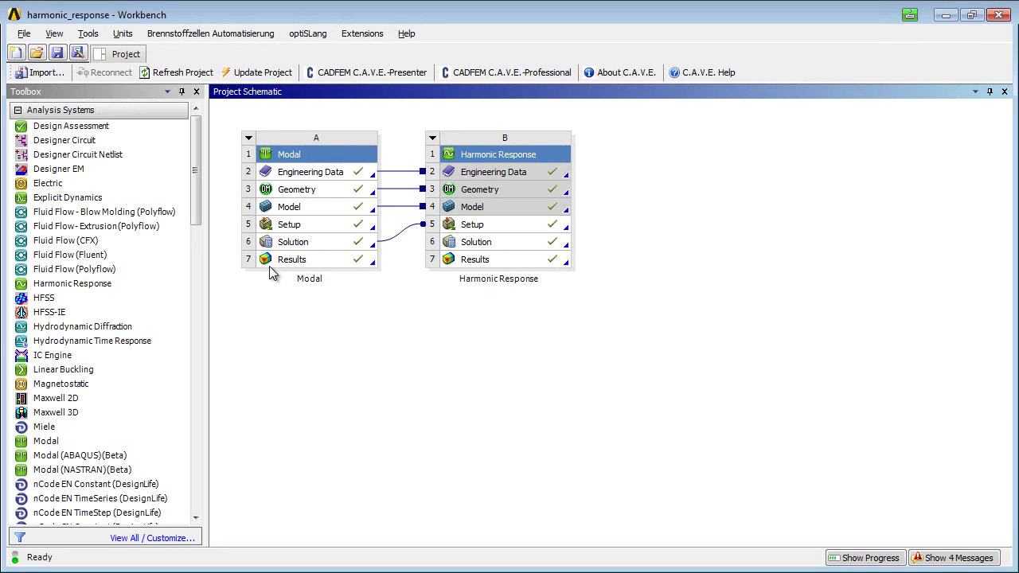
- Place Steady-State Thermal and Static Structural before Modal, linking each solution into the next setup
{"action": "left_click_drag", "start_coordinate": [198, 220], "coordinate": [195, 284]}
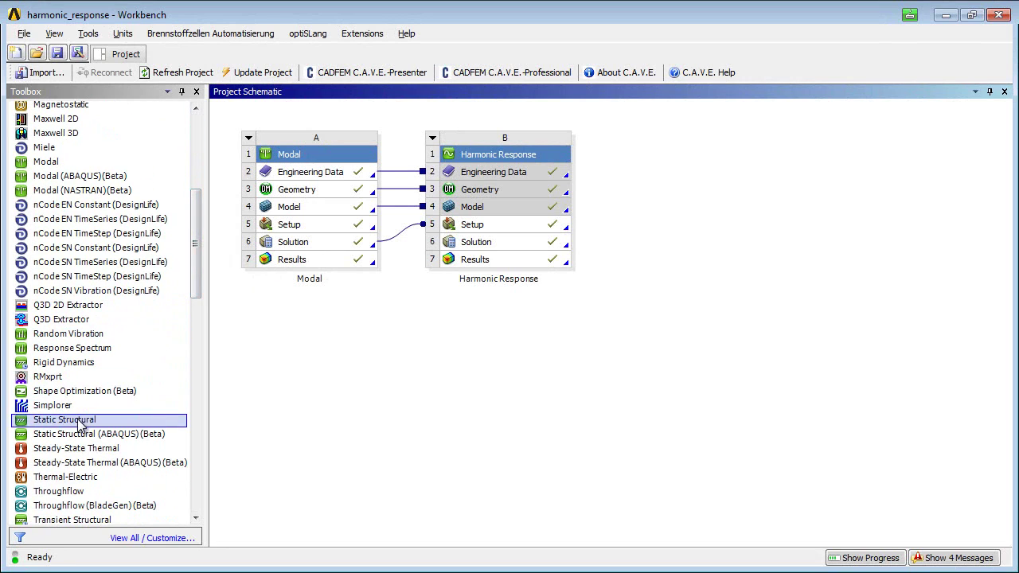
{"action": "left_click_drag", "start_coordinate": [80, 420], "coordinate": [430, 304]}
{"action": "left_click_drag", "start_coordinate": [476, 357], "coordinate": [221, 204]}
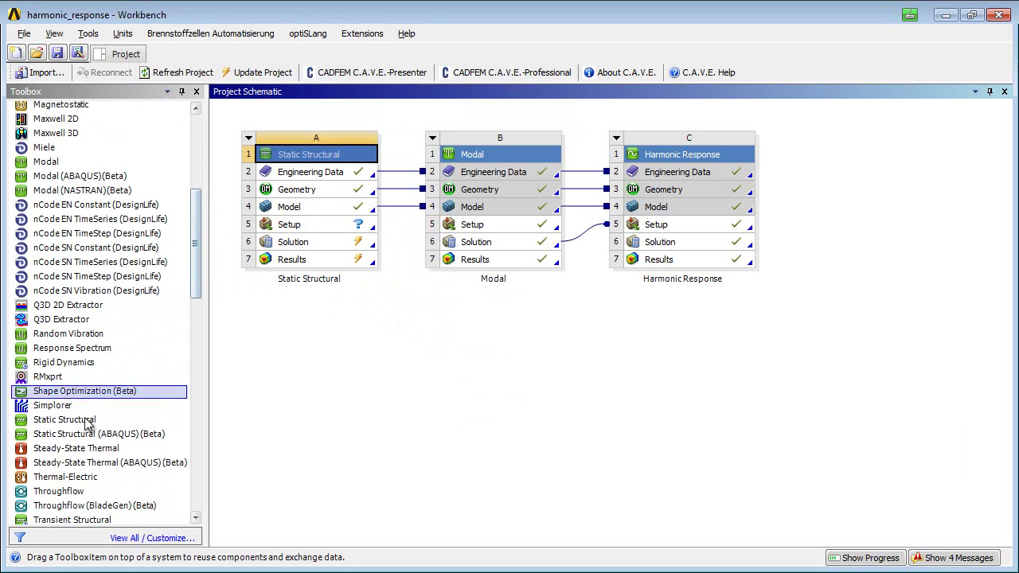
{"action": "left_click_drag", "start_coordinate": [82, 452], "coordinate": [315, 228]}
{"action": "left_click_drag", "start_coordinate": [452, 350], "coordinate": [234, 221]}
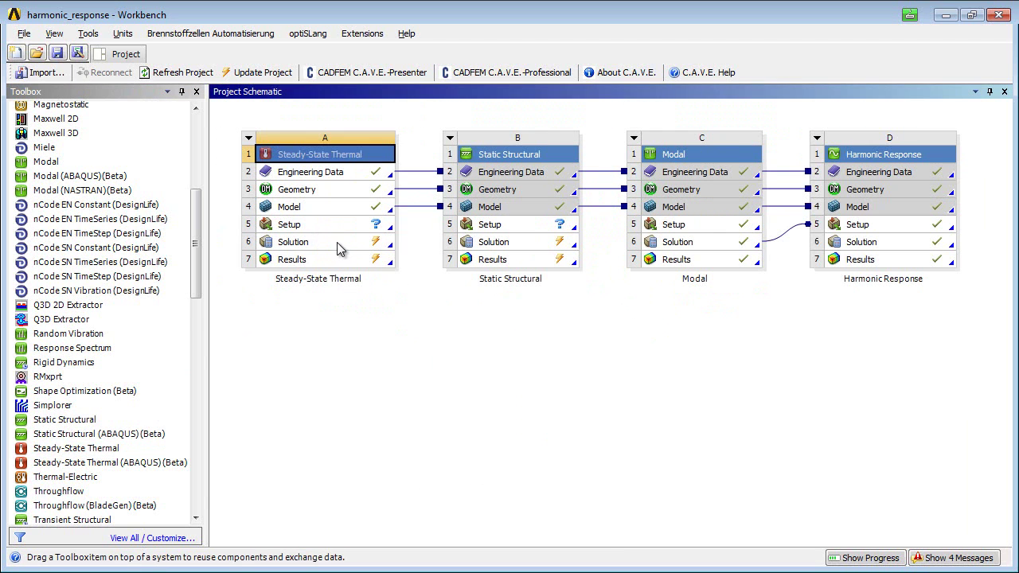
{"action": "left_click_drag", "start_coordinate": [337, 242], "coordinate": [487, 231]}
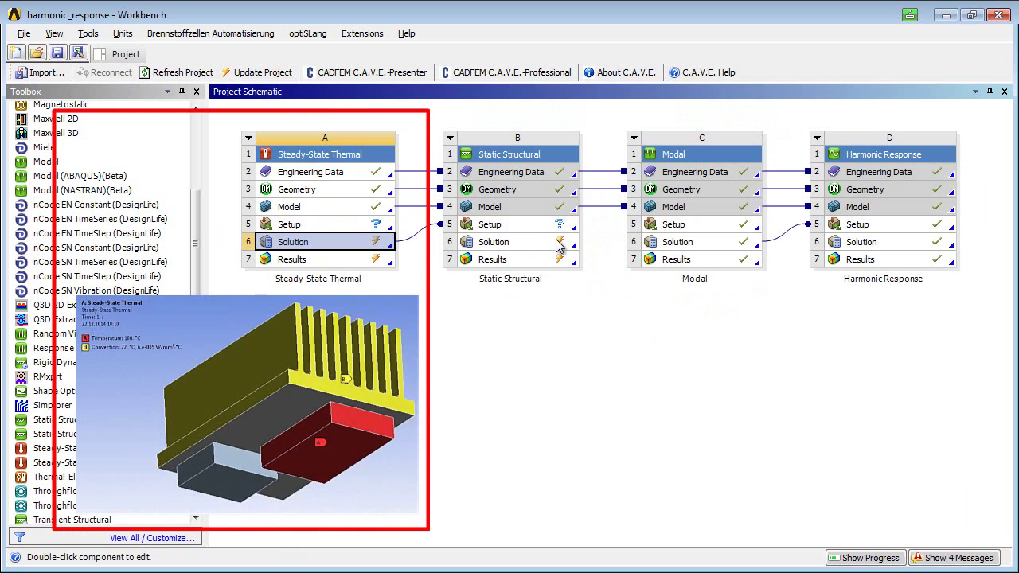
{"action": "left_click_drag", "start_coordinate": [563, 244], "coordinate": [657, 226]}
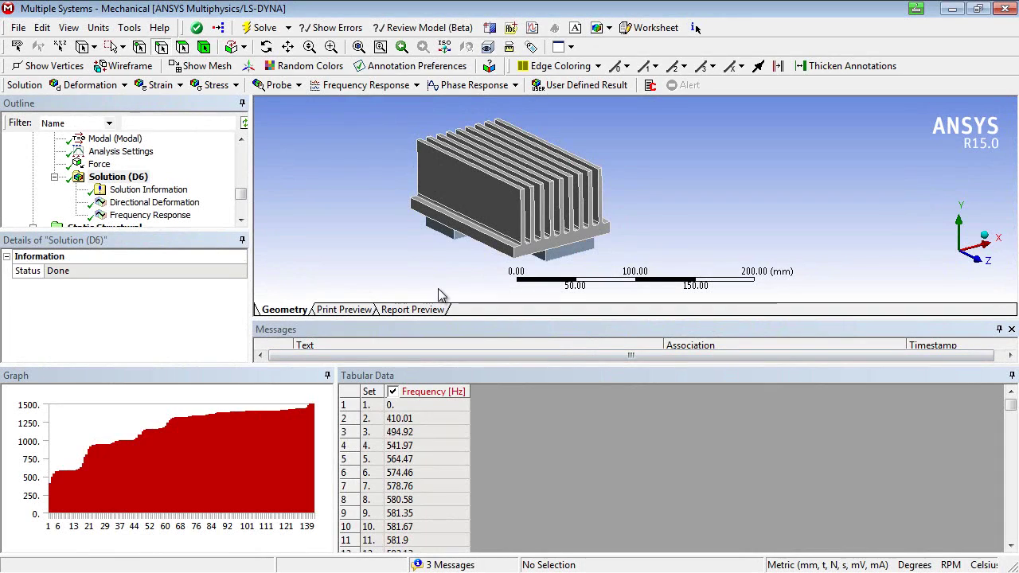
- Confirm the prestressed response peak at 580.58 Hz and animate the X deformation at 580 Hz
{"action": "left_click", "coordinate": [183, 220]}
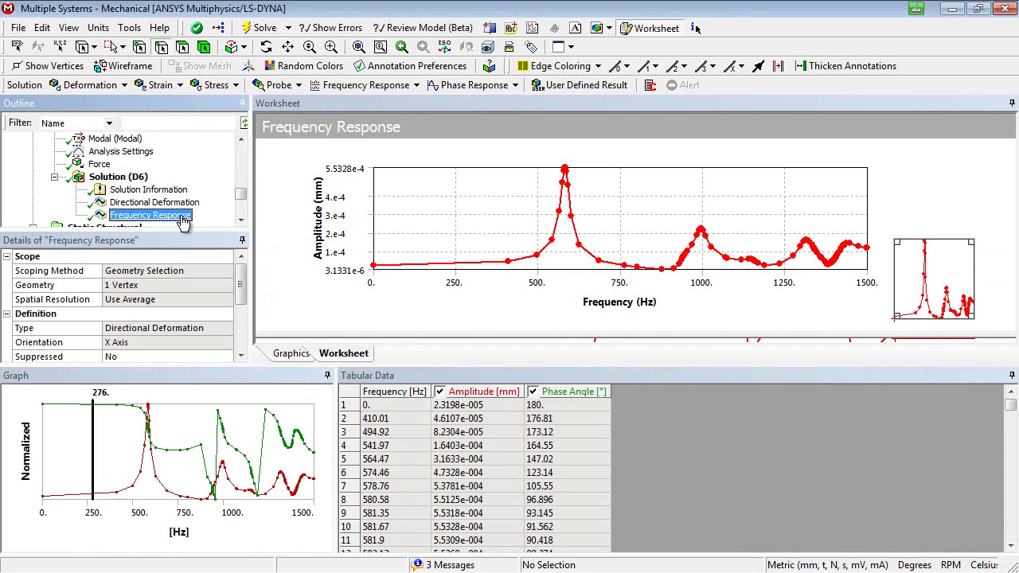
{"action": "left_click", "coordinate": [148, 409]}
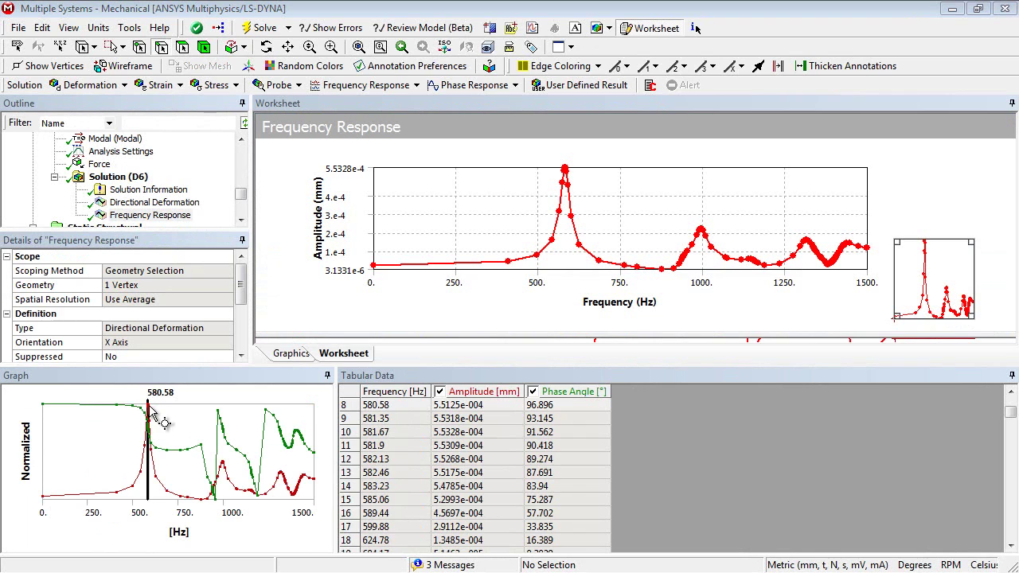
{"action": "left_click", "coordinate": [147, 203]}
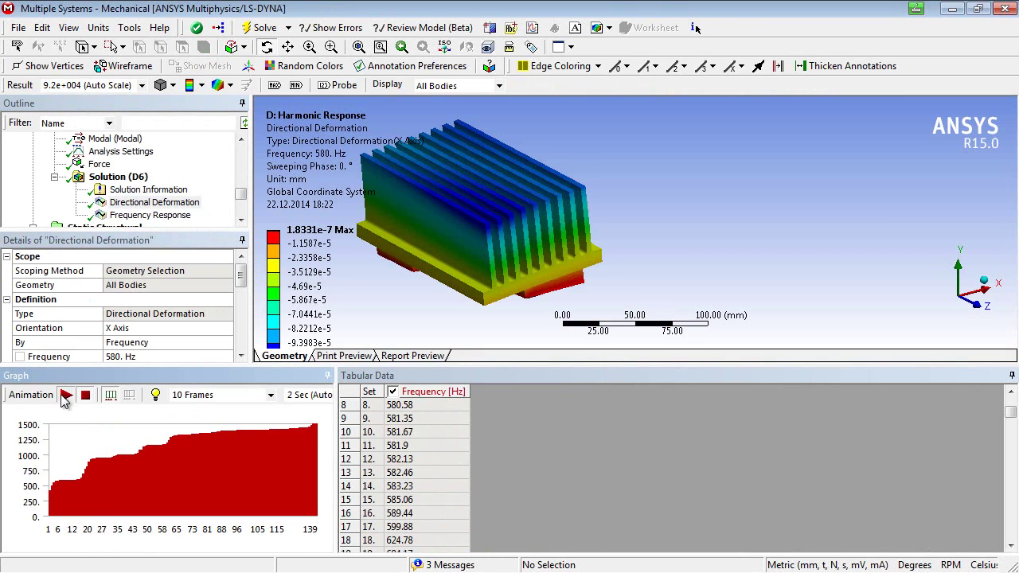
{"action": "left_click", "coordinate": [65, 395]}
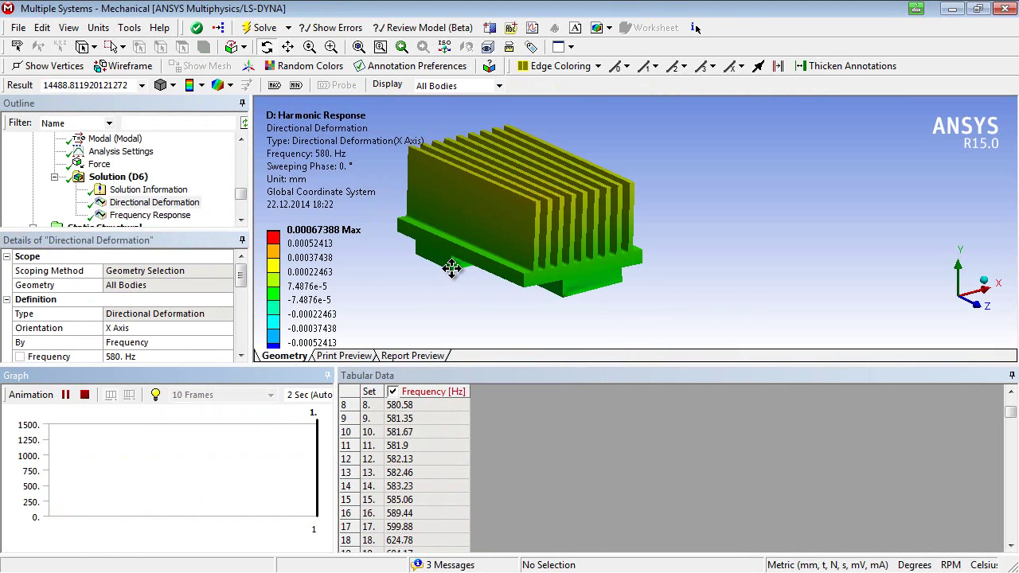